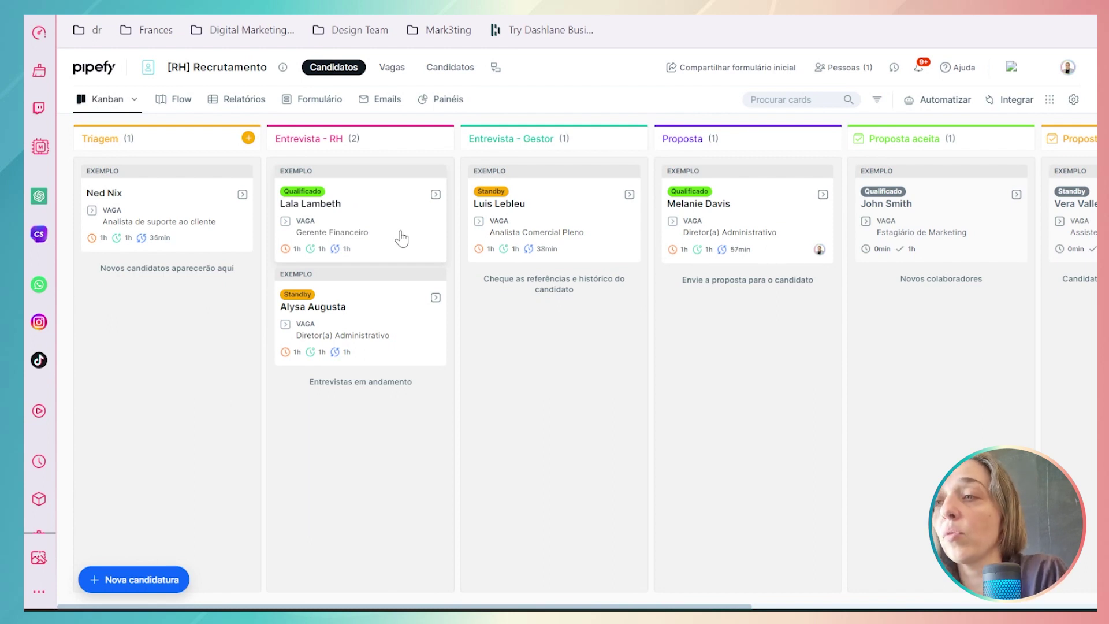
# Open the candidate card in the Triagem phase and create a new label named Urgente on it.
pyautogui.click(216, 200)
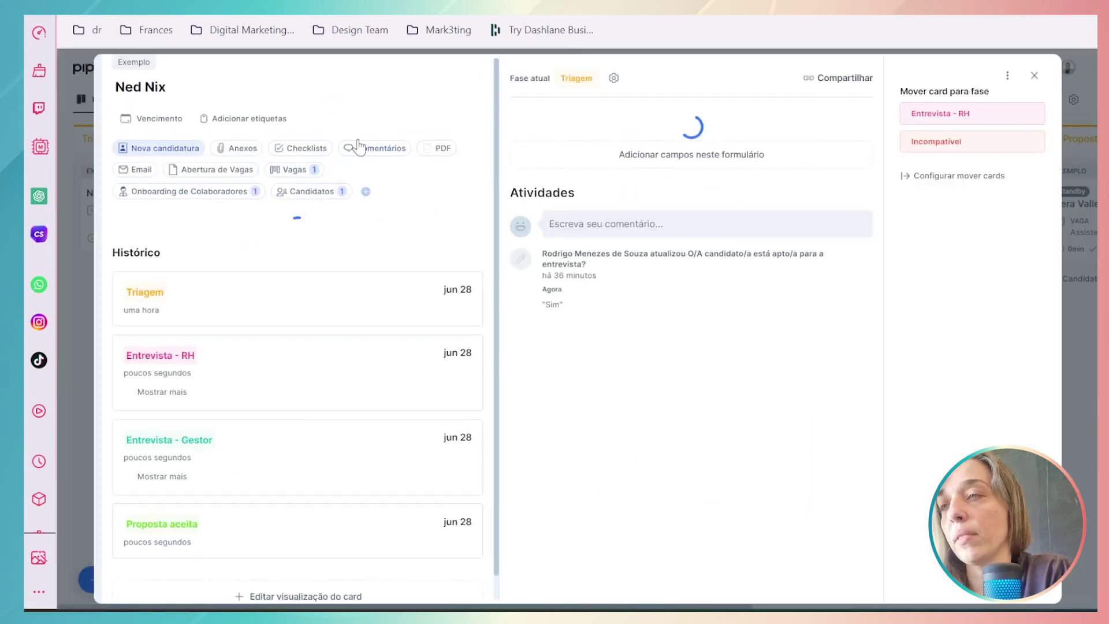
pyautogui.click(258, 119)
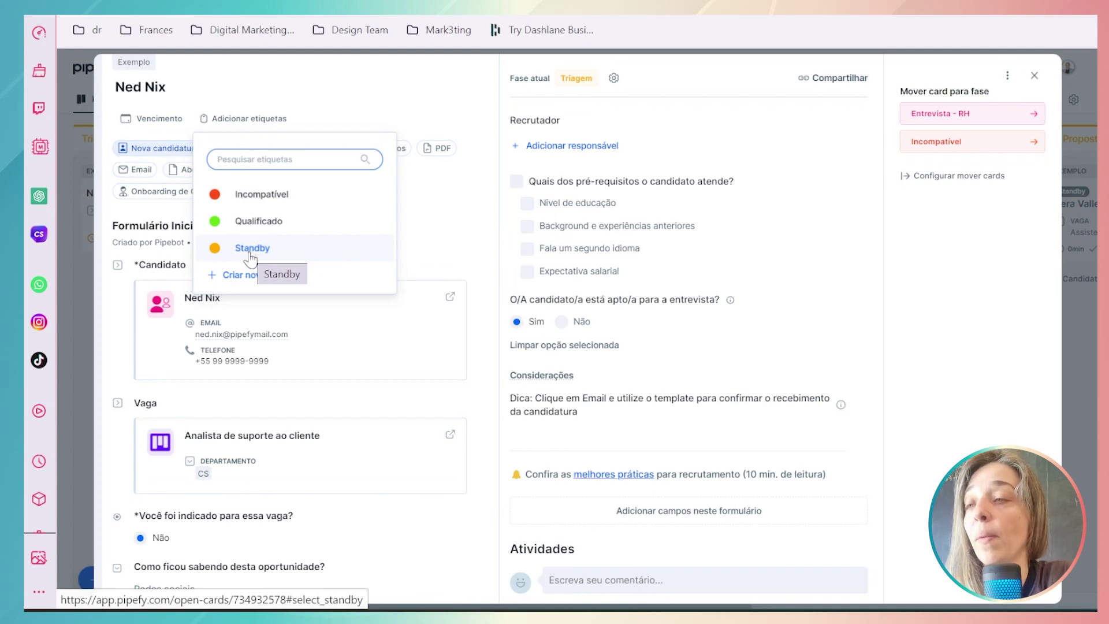
pyautogui.click(254, 276)
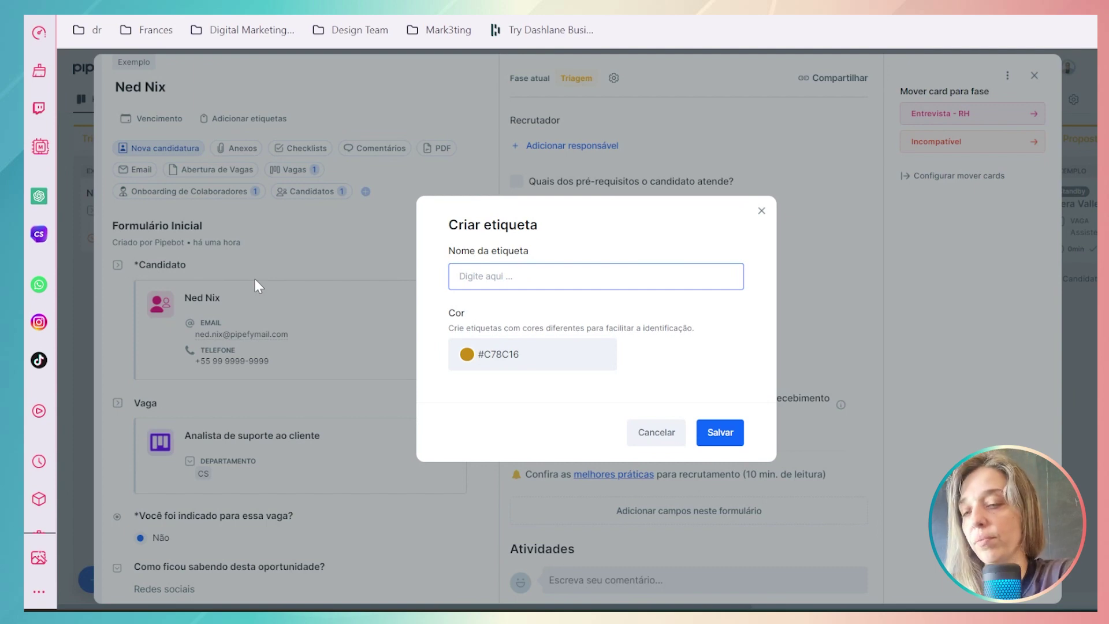
pyautogui.write('Urgente')
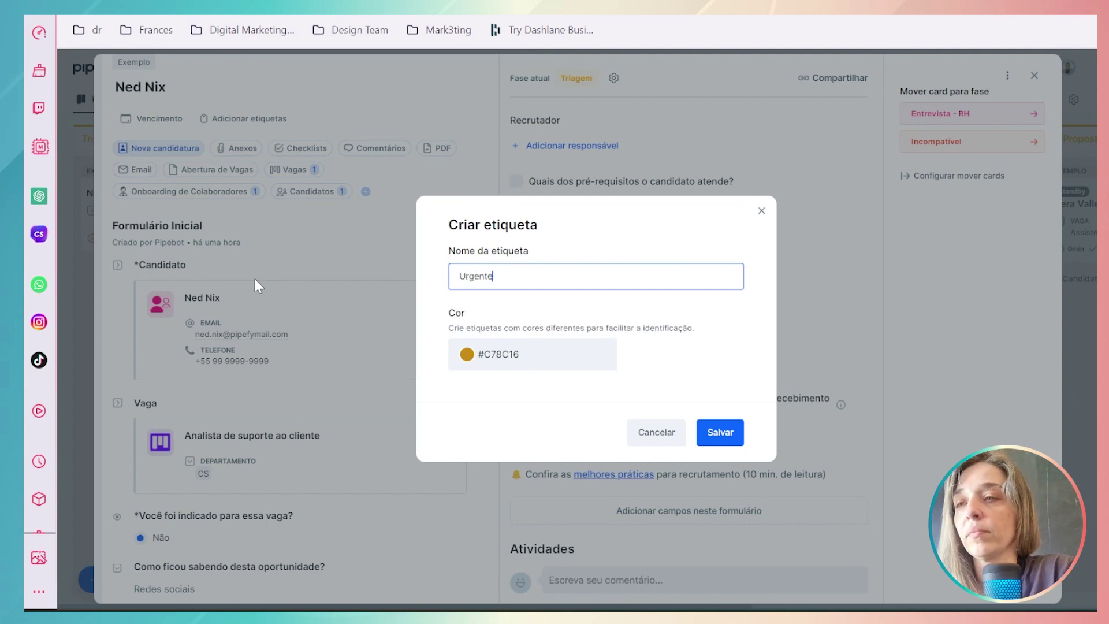
pyautogui.click(727, 440)
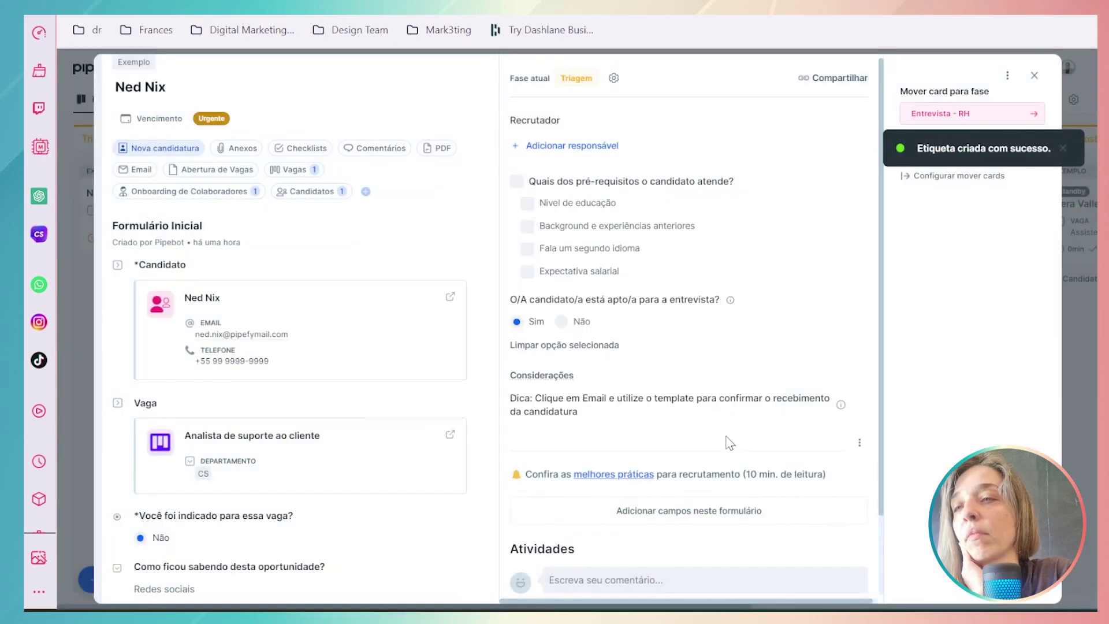
# Create a second label named Aguardando Resposta on the same candidate card.
pyautogui.click(222, 121)
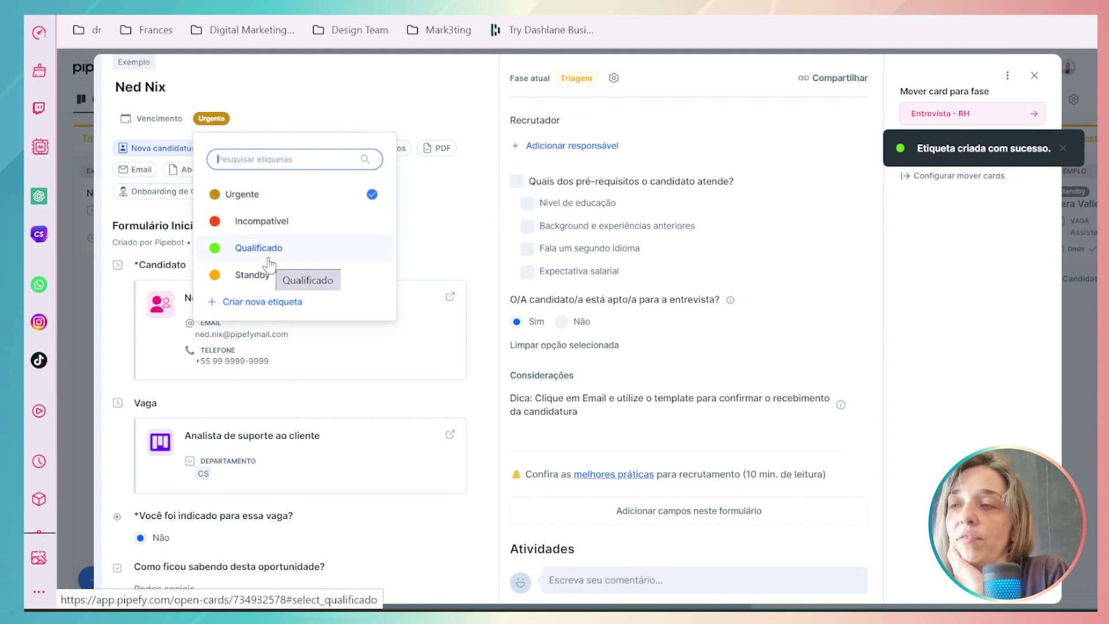
pyautogui.click(275, 311)
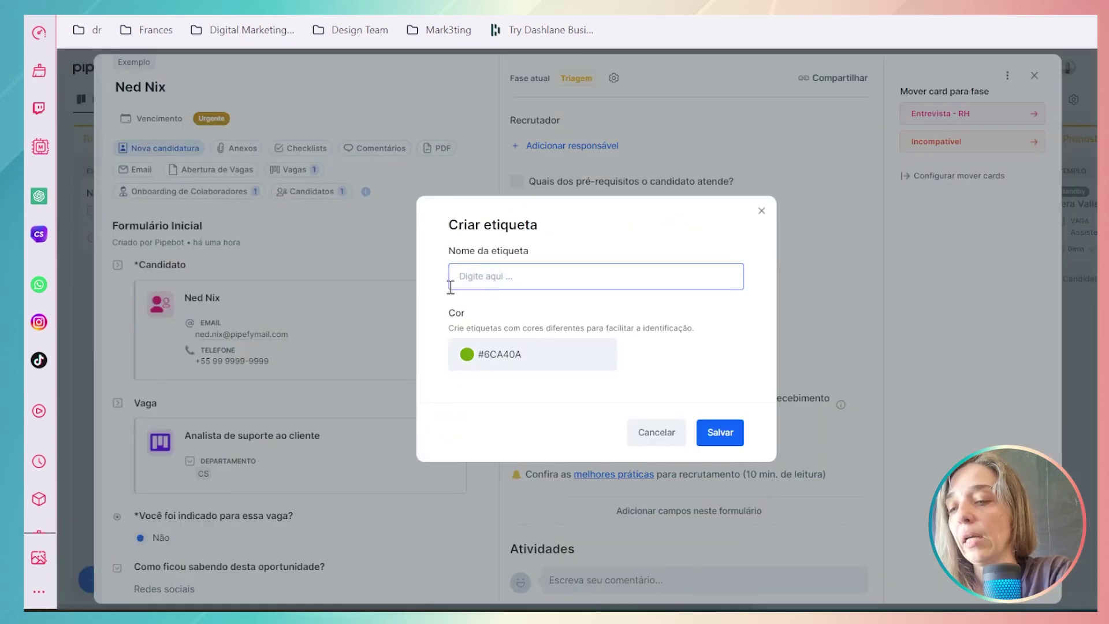
pyautogui.write('Aguardand')
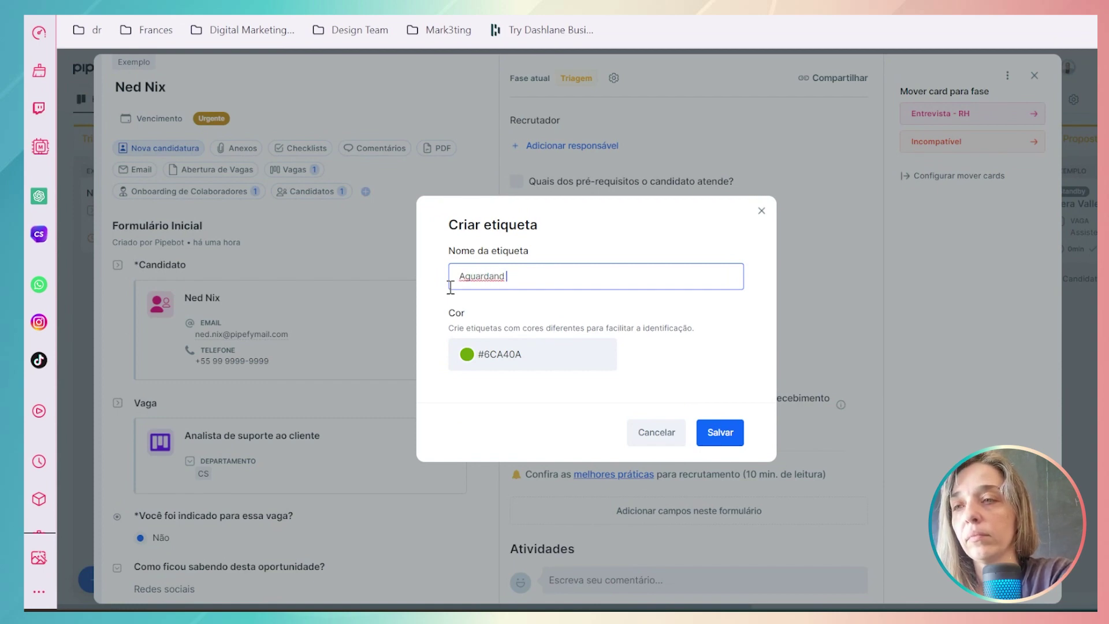
pyautogui.press('BackSpace')
pyautogui.write('o Resposta')
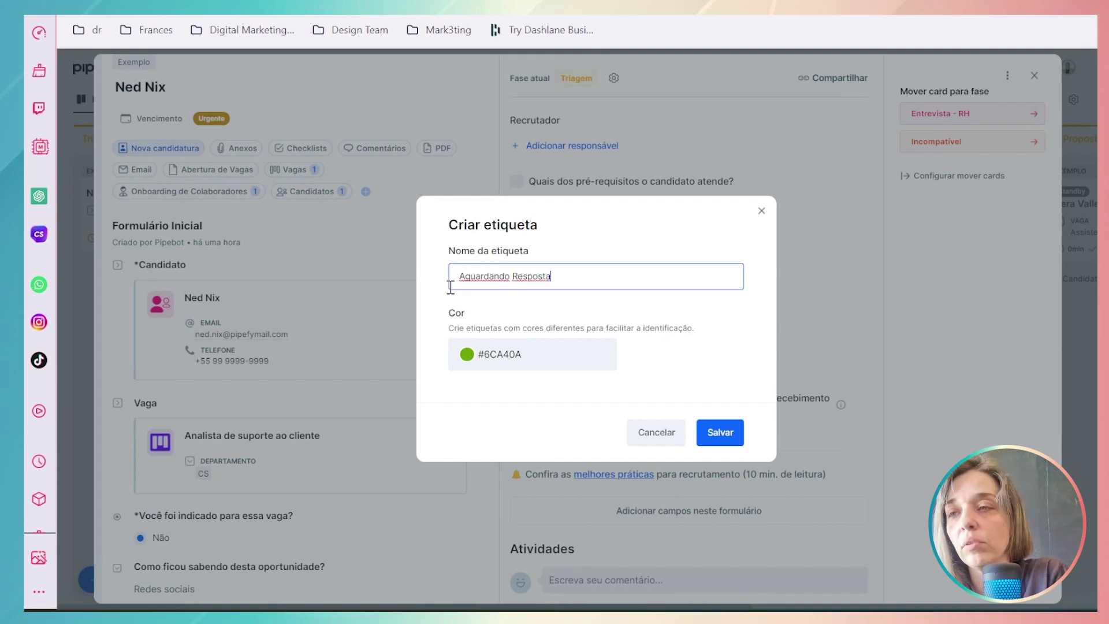
pyautogui.rightClick(471, 280)
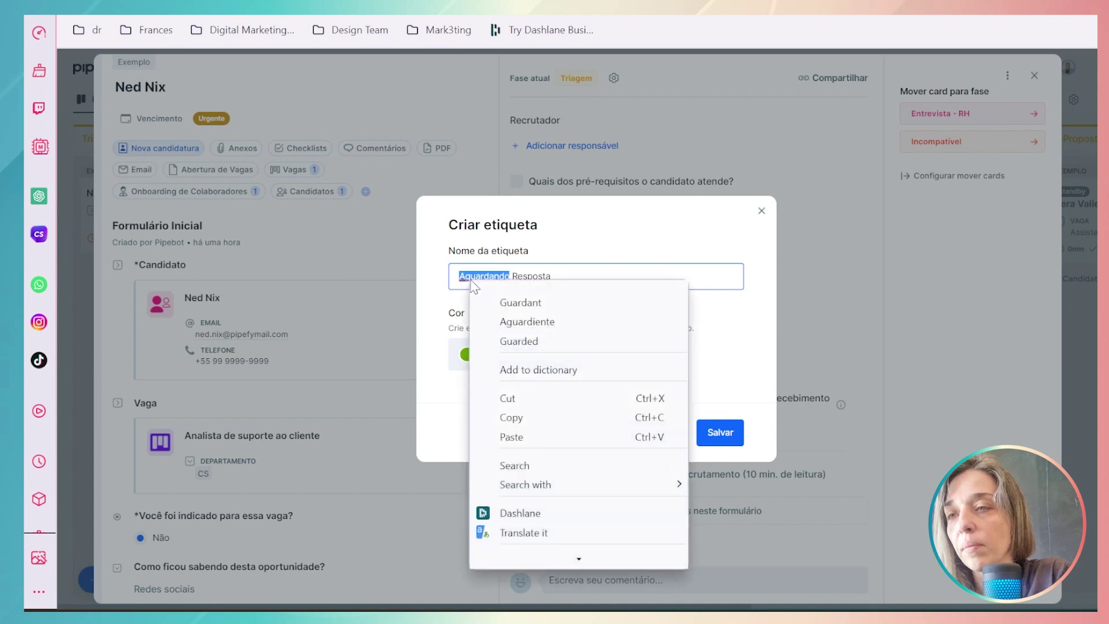
pyautogui.click(600, 249)
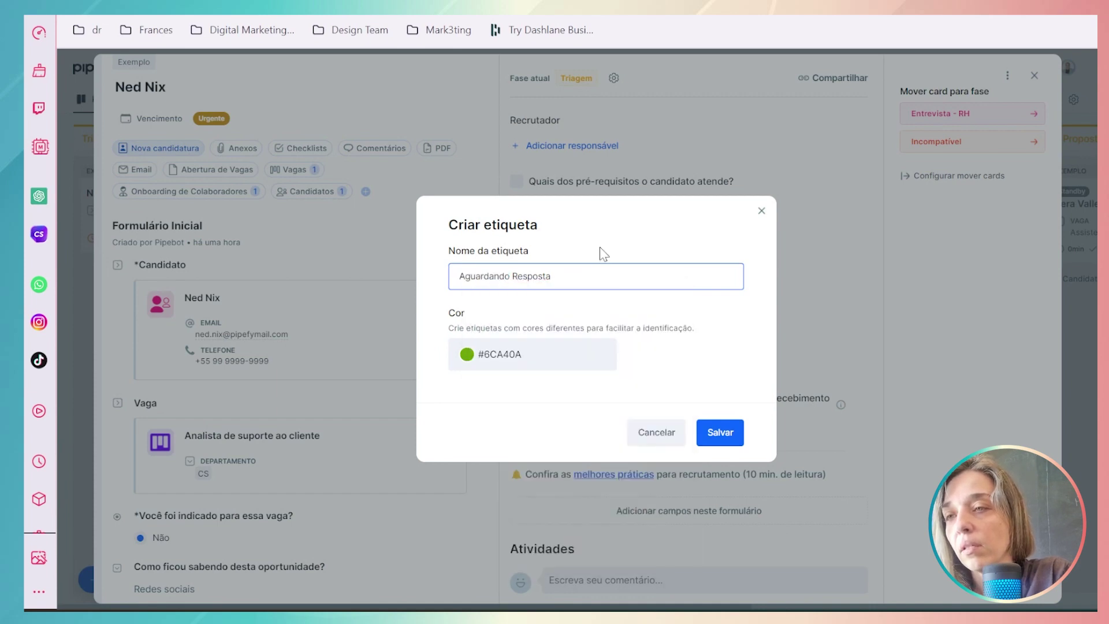
pyautogui.click(716, 434)
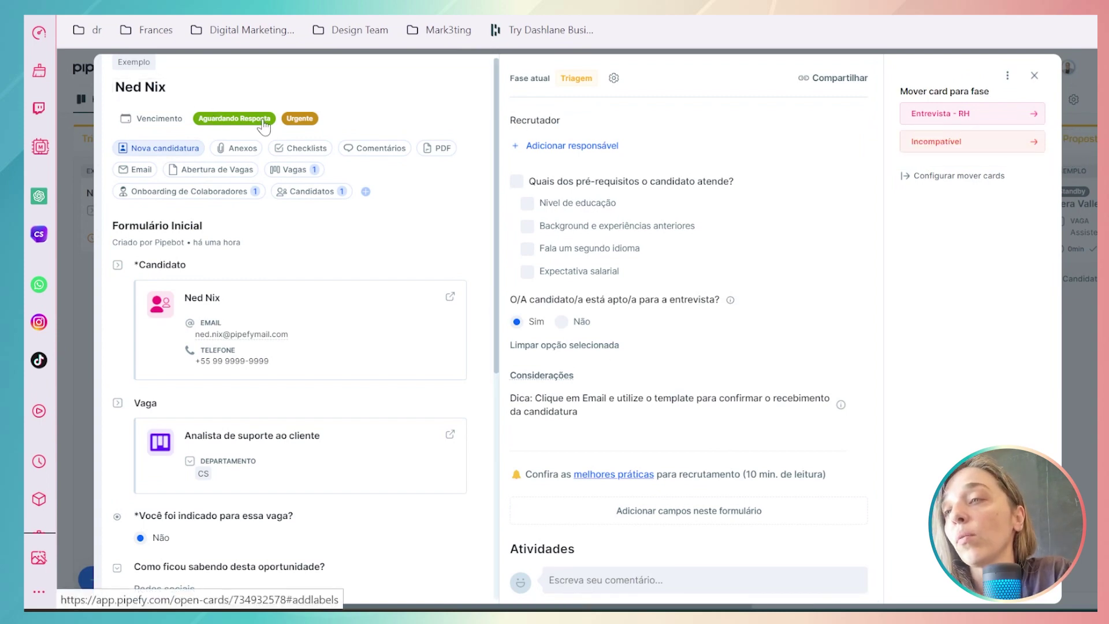
# Remove the Urgente and Aguardando Resposta labels from the candidate card.
pyautogui.click(314, 120)
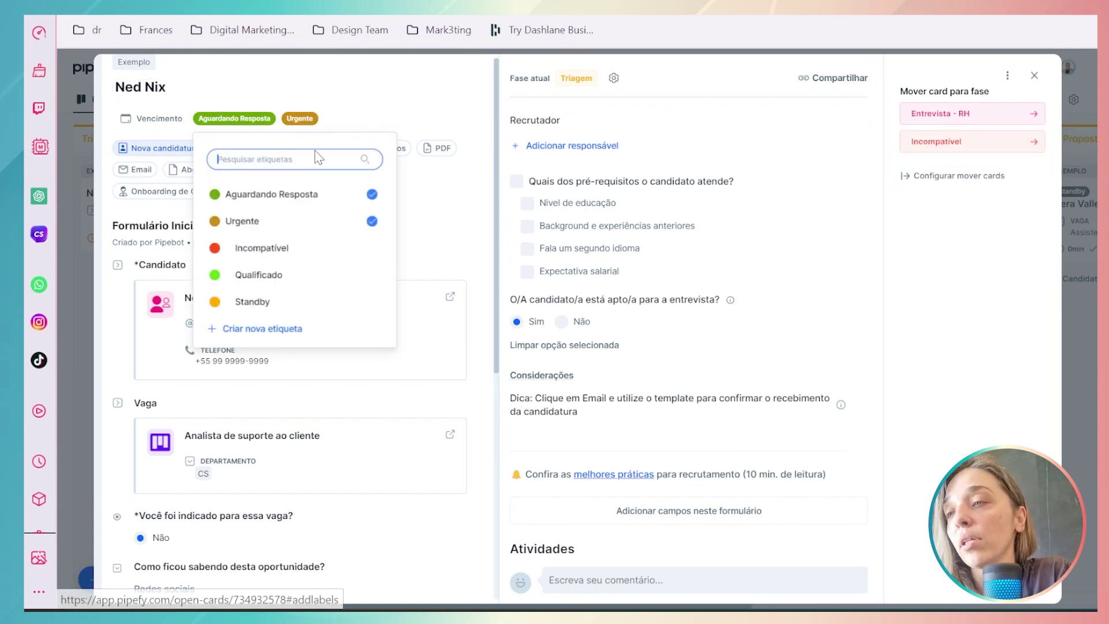
pyautogui.click(313, 223)
pyautogui.click(289, 195)
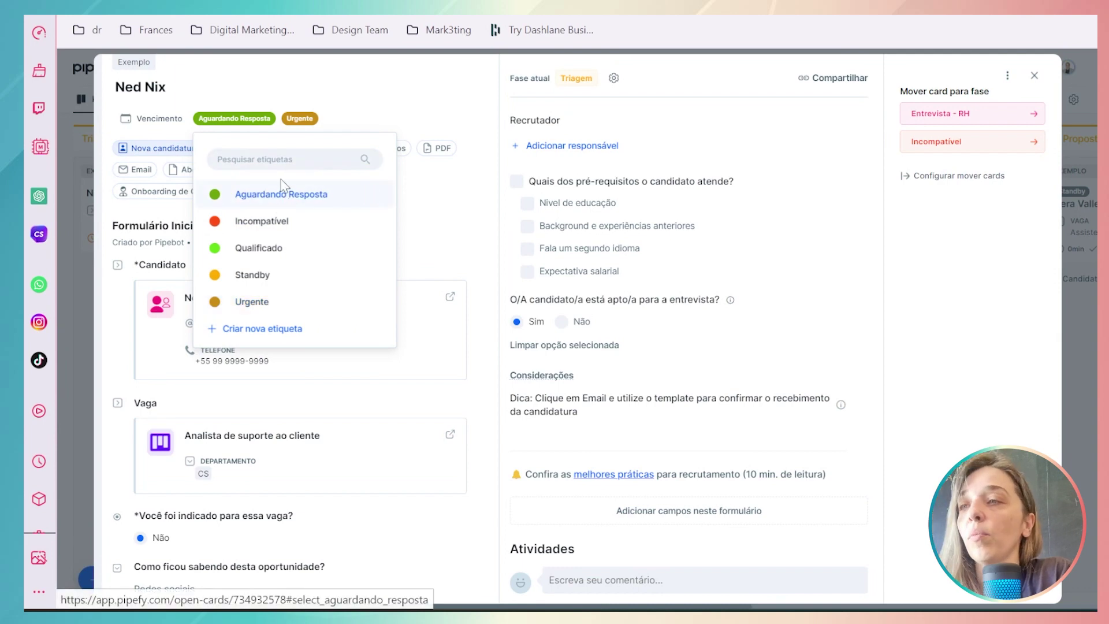
pyautogui.click(436, 84)
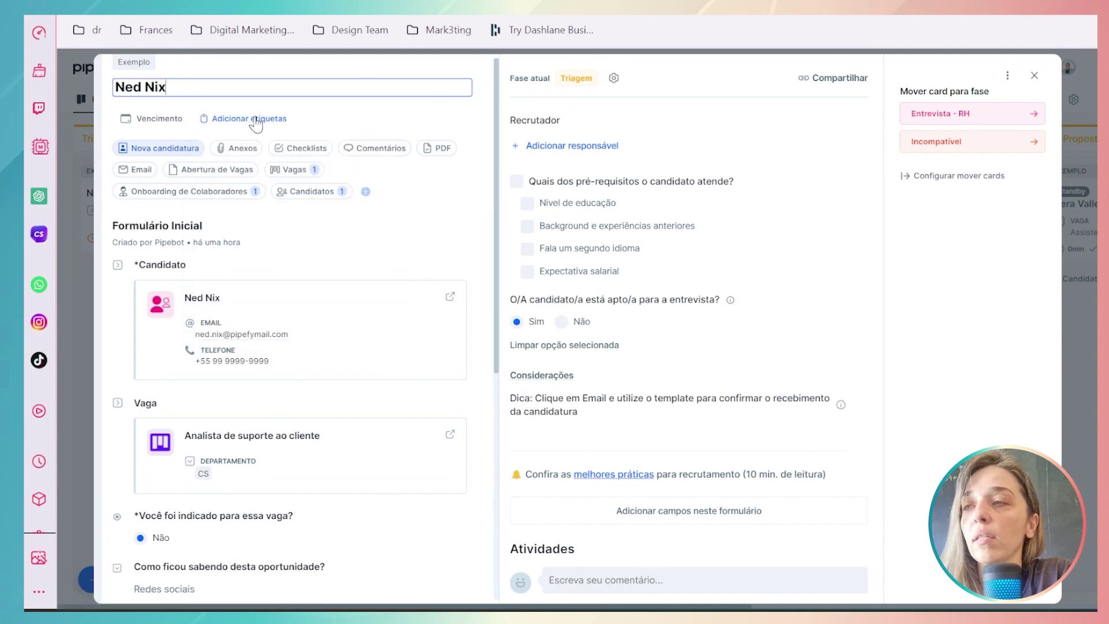
# Assign the existing Aguardando Resposta label to the candidate card and return to the board.
pyautogui.click(256, 119)
pyautogui.click(268, 199)
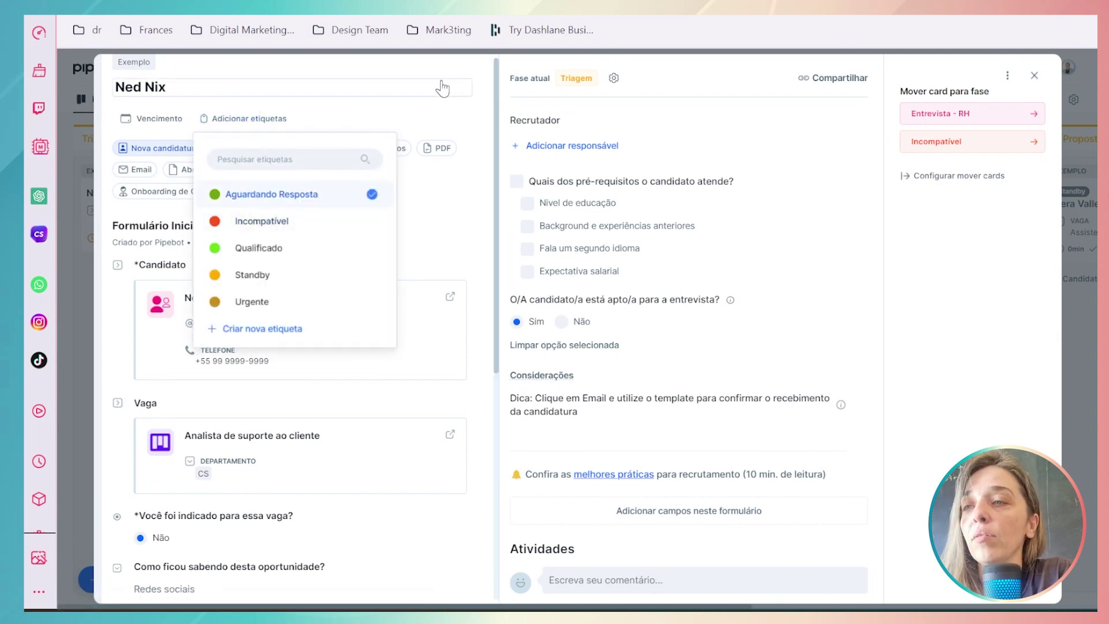
pyautogui.click(443, 88)
pyautogui.click(1034, 75)
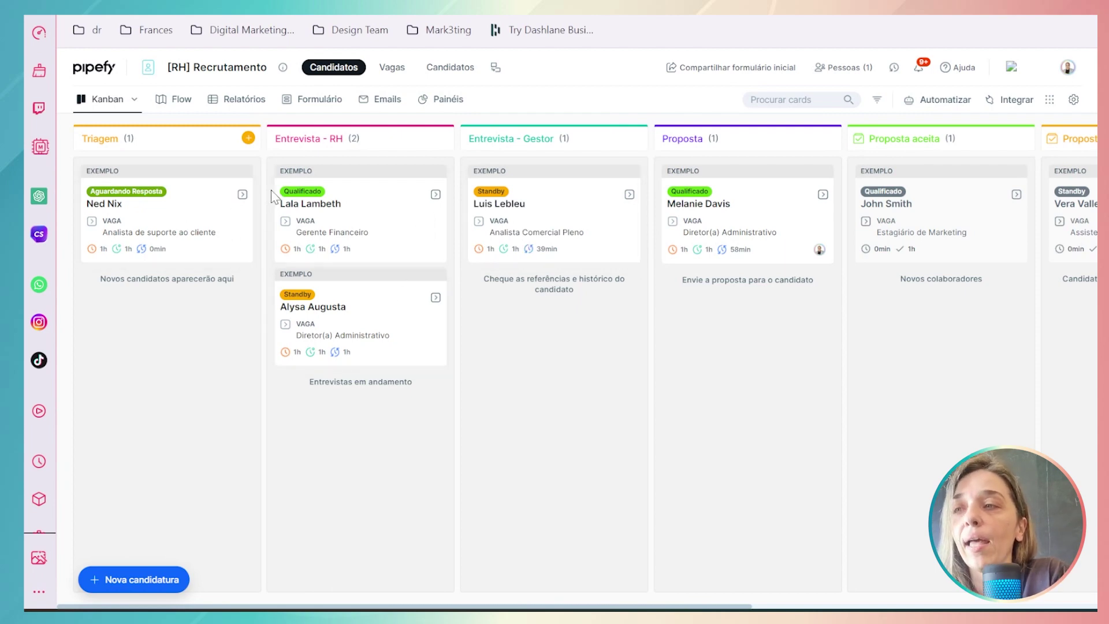
# Reopen the Triagem candidate card, add the Urgente label alongside the existing one, and close the card.
pyautogui.click(197, 211)
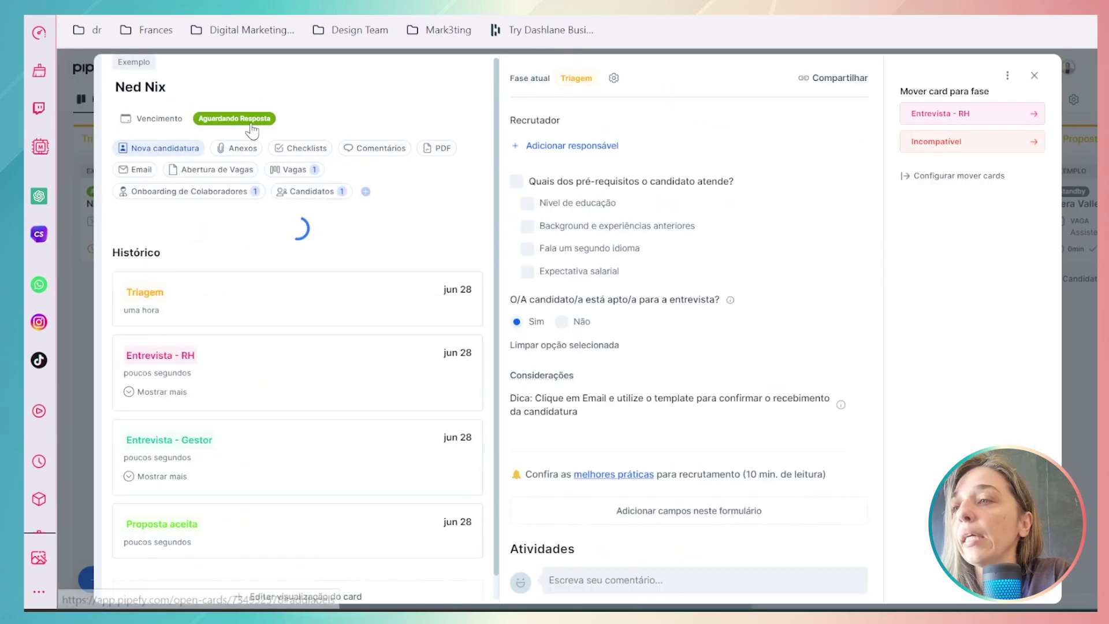
pyautogui.click(251, 122)
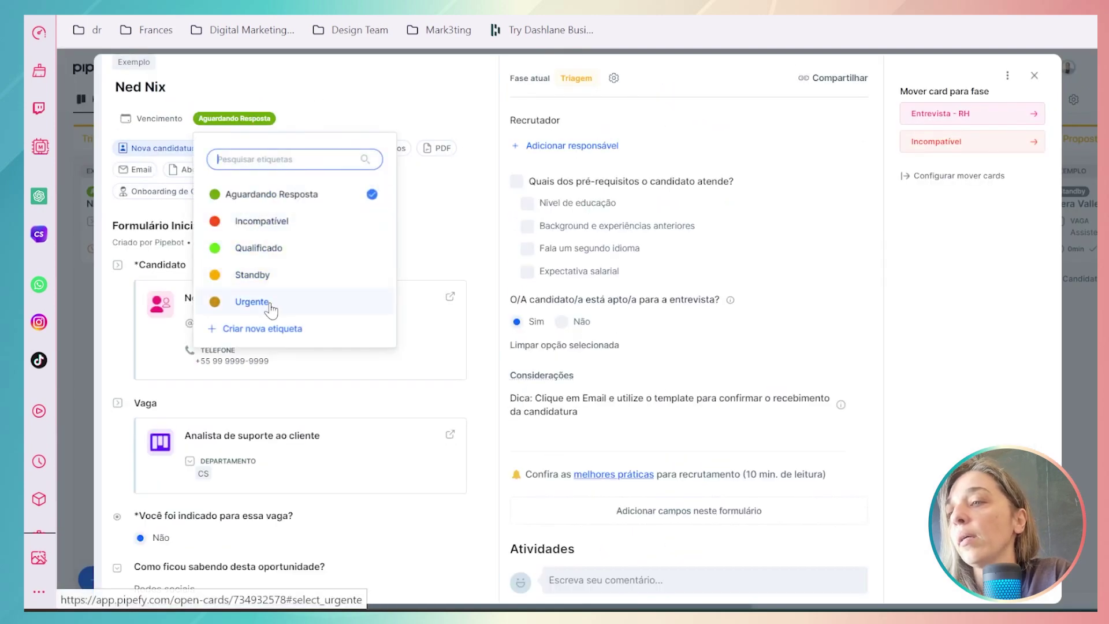
pyautogui.click(252, 302)
pyautogui.click(369, 87)
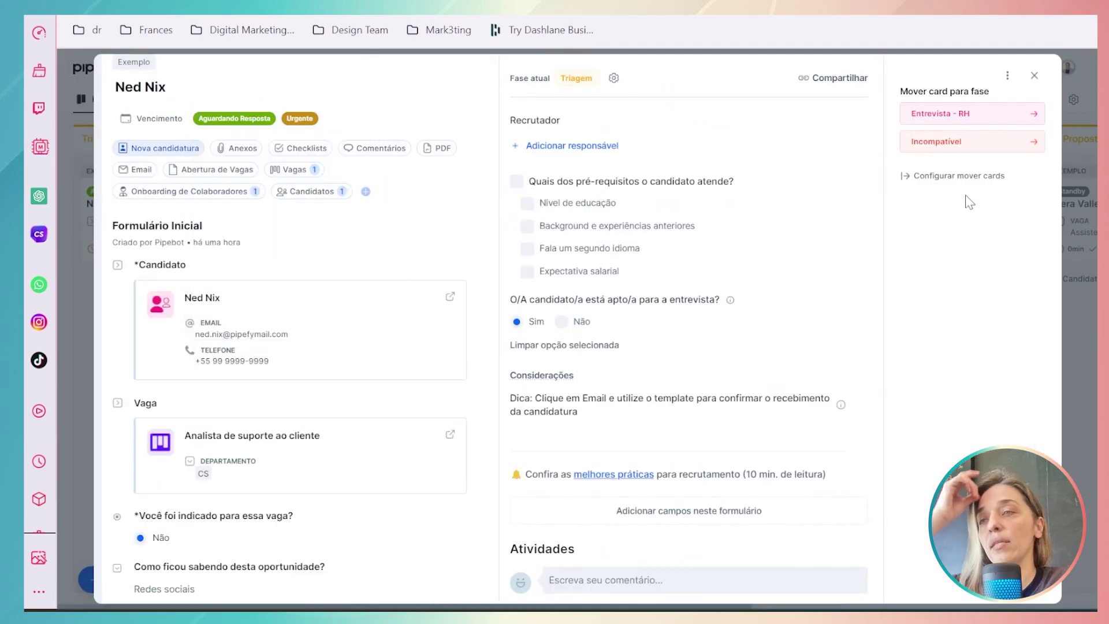
pyautogui.click(1034, 77)
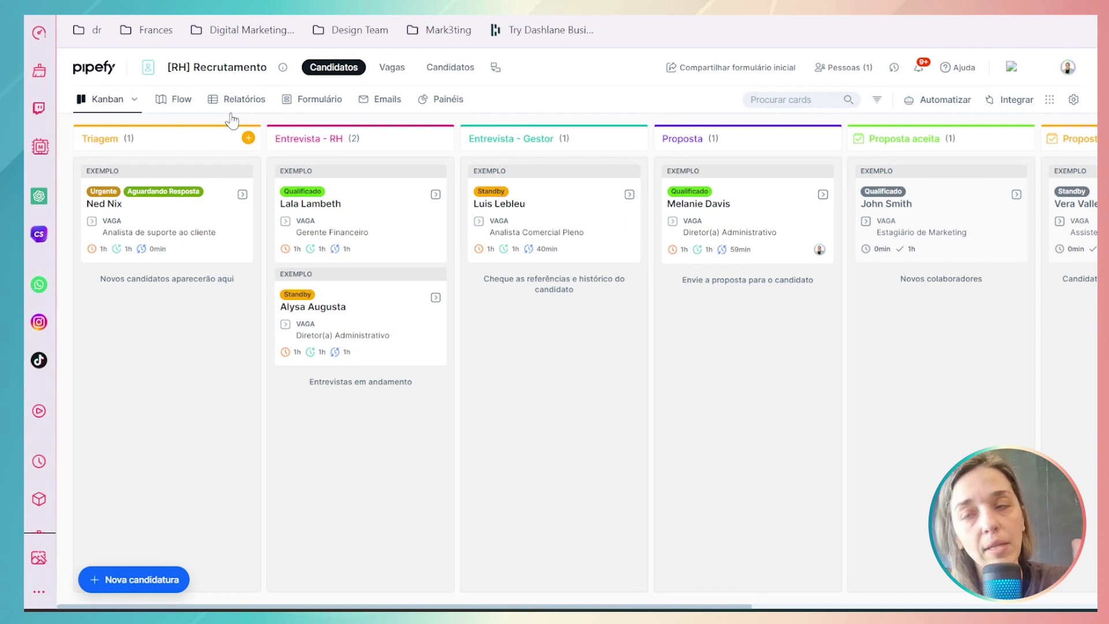
# Show the candidates as a list and assign the available team member as recruiter on the Triagem candidate's card.
pyautogui.click(136, 101)
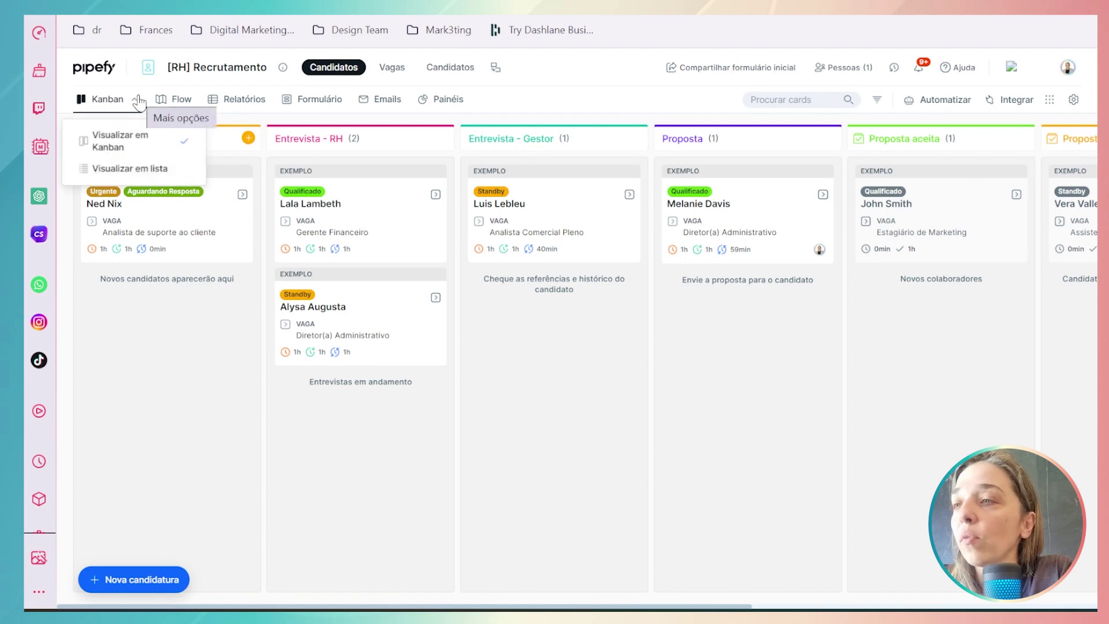
pyautogui.click(166, 171)
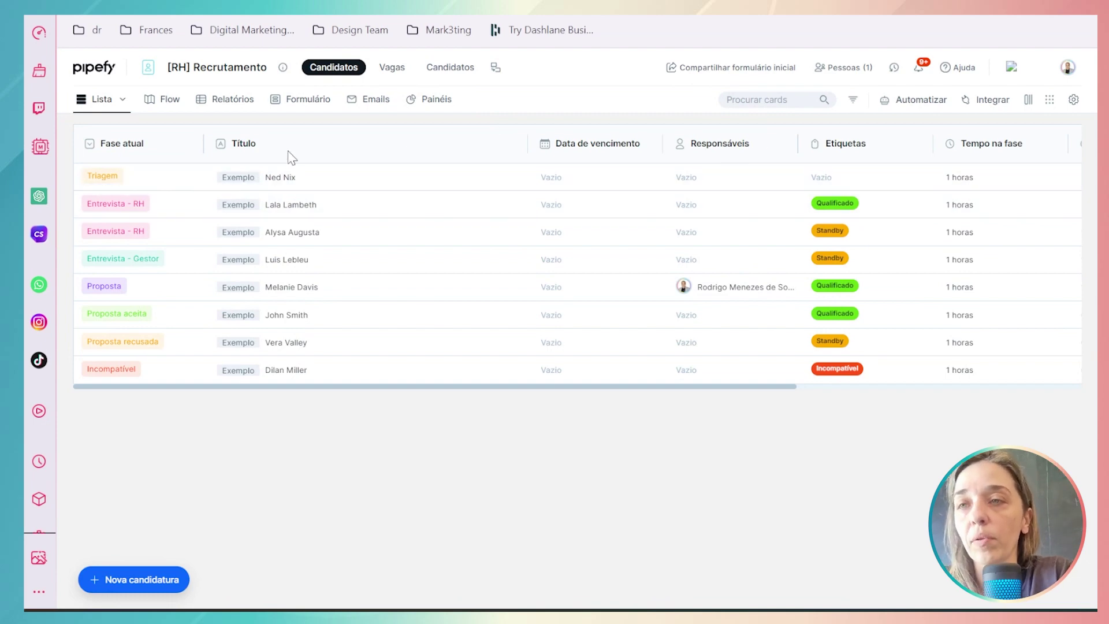
pyautogui.click(740, 187)
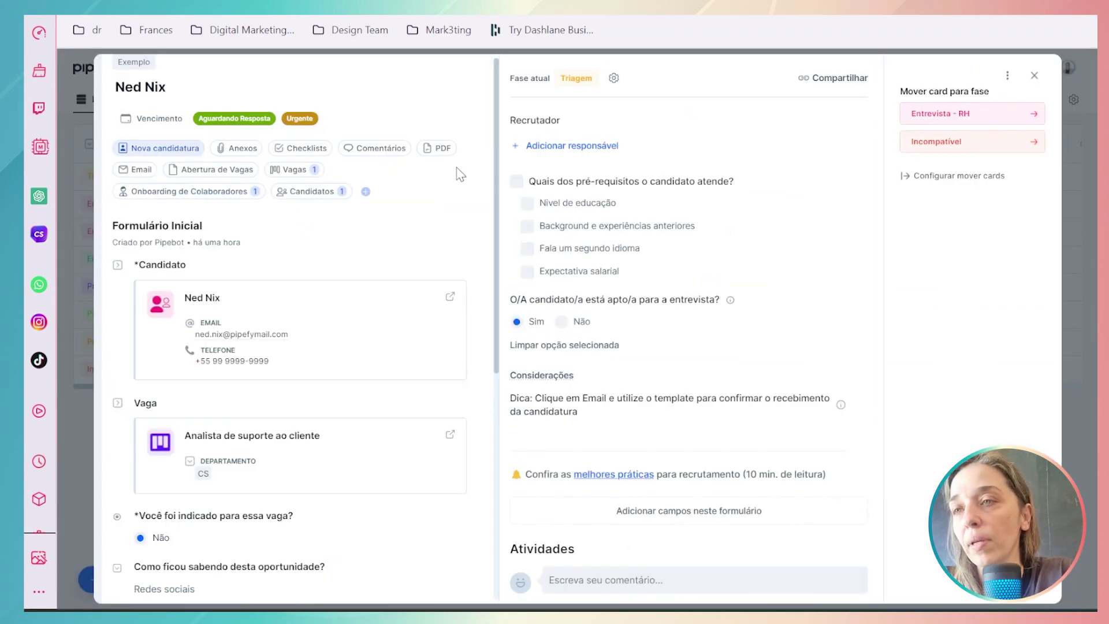
pyautogui.scroll(-6, 294, 400)
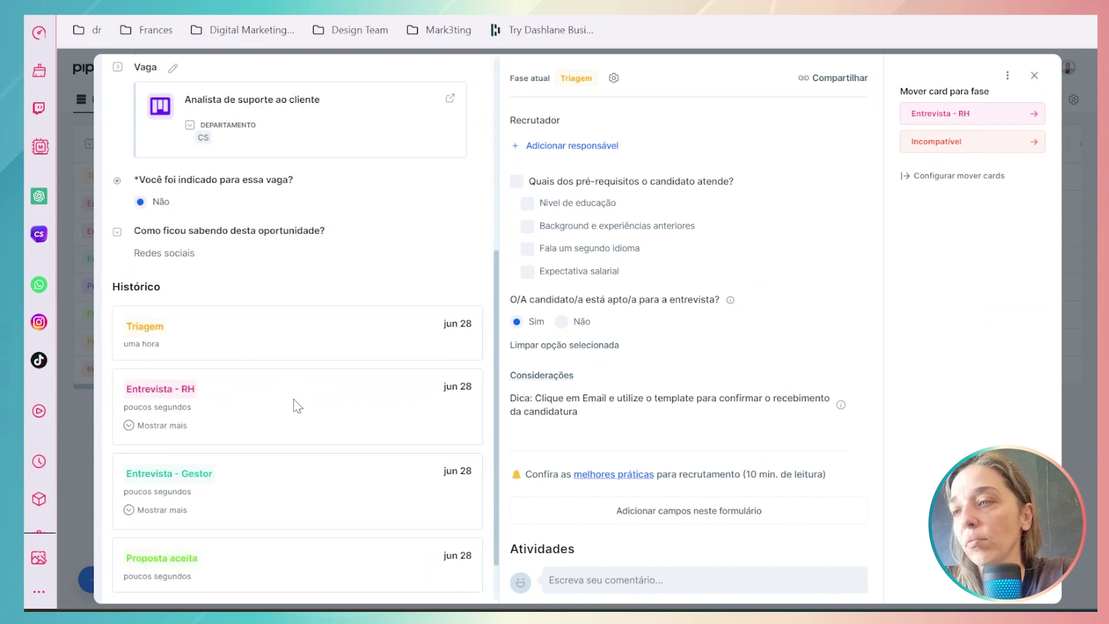
pyautogui.scroll(5, 295, 400)
pyautogui.click(572, 146)
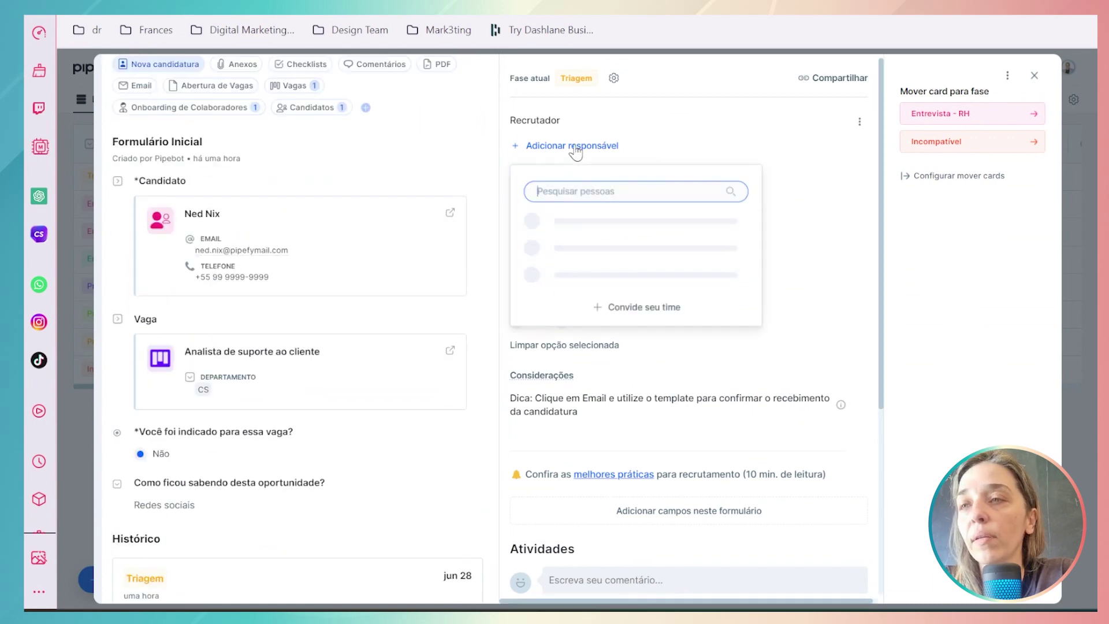
pyautogui.click(601, 229)
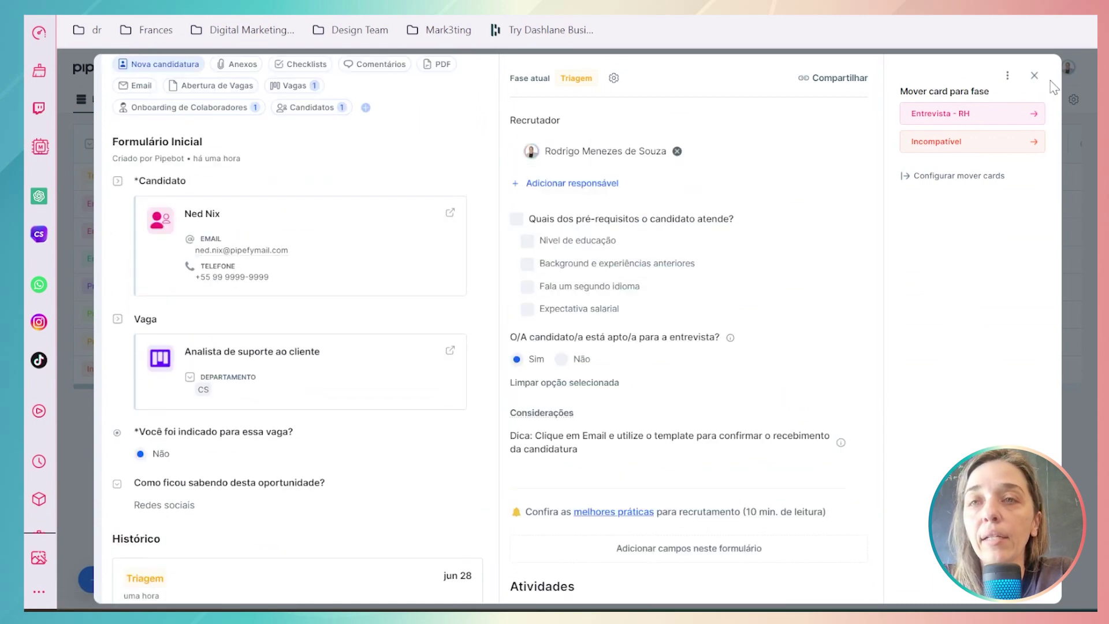
pyautogui.click(1034, 76)
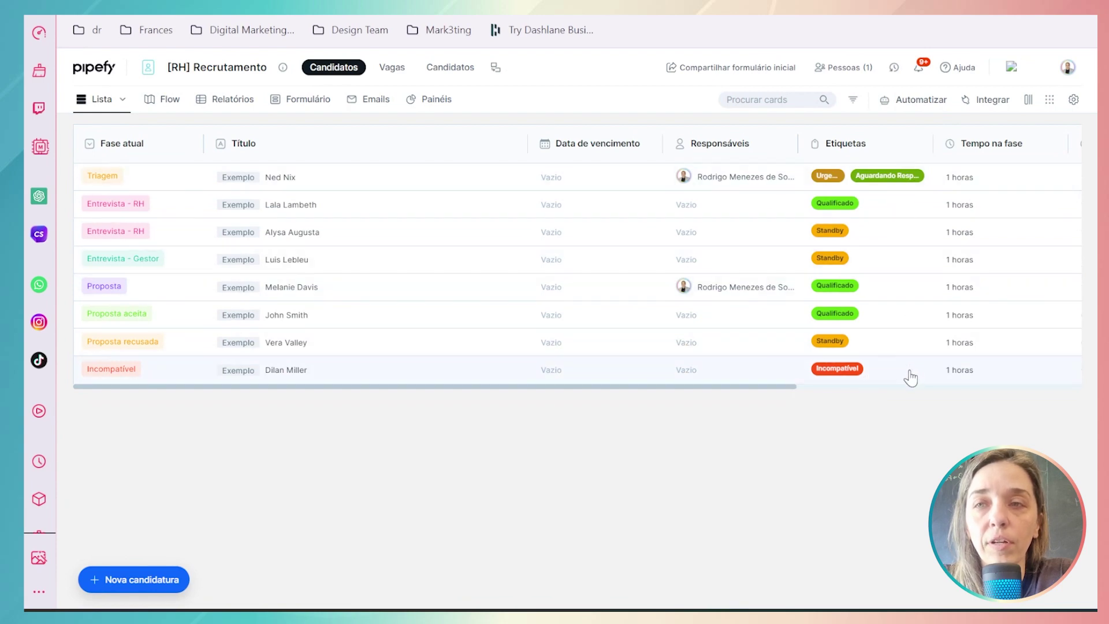
# Remove the Aguardando Resposta label from the Triagem candidate's card and close the card.
pyautogui.click(913, 180)
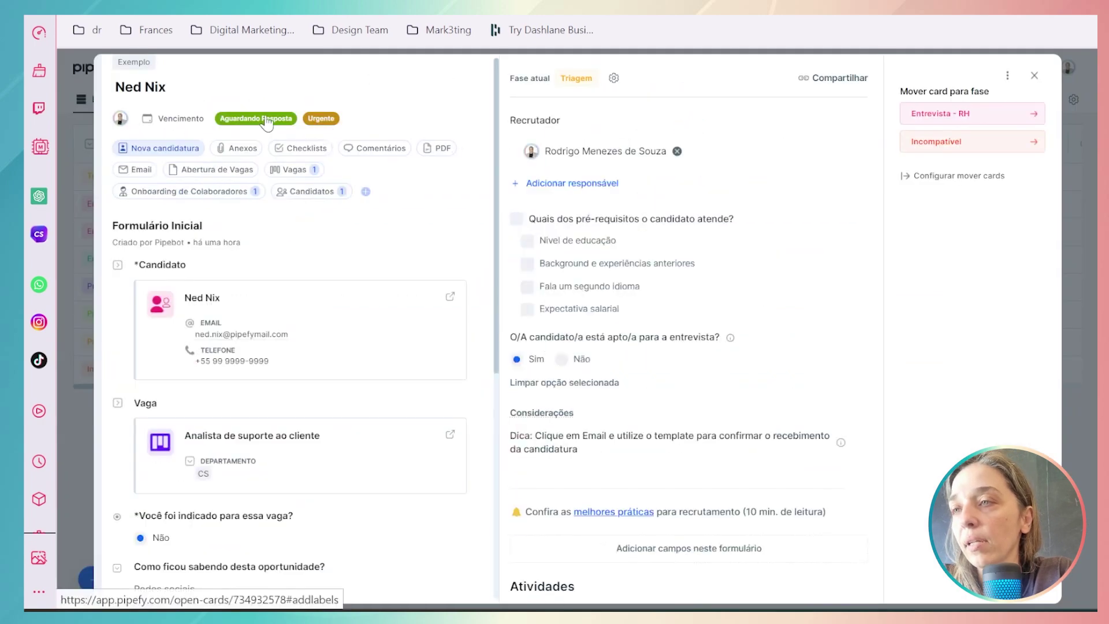
pyautogui.click(249, 118)
pyautogui.click(399, 102)
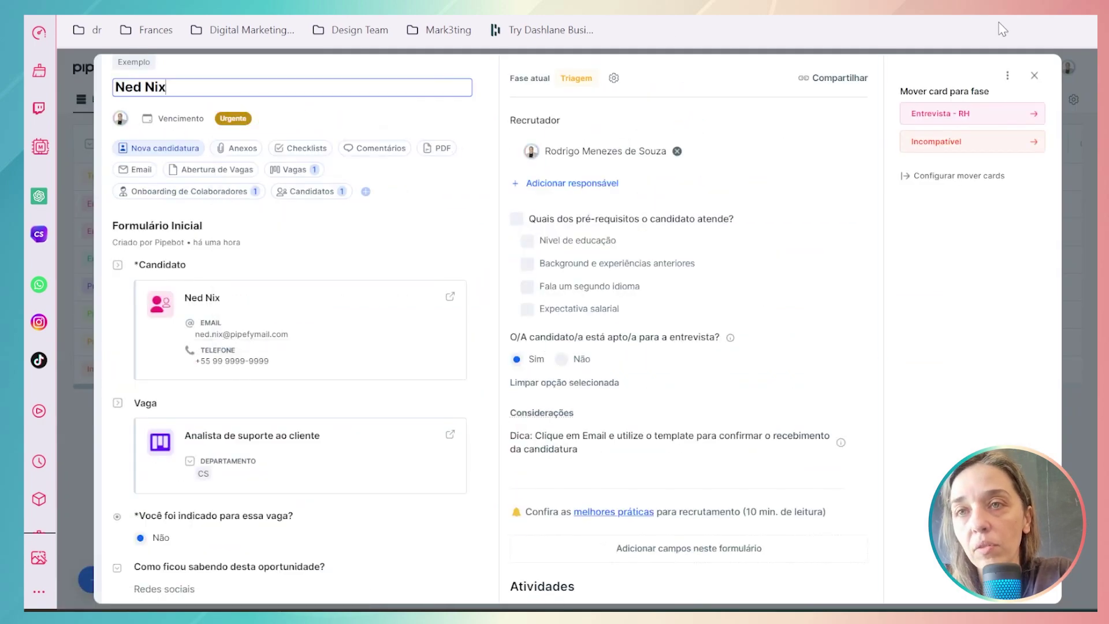
pyautogui.click(1034, 76)
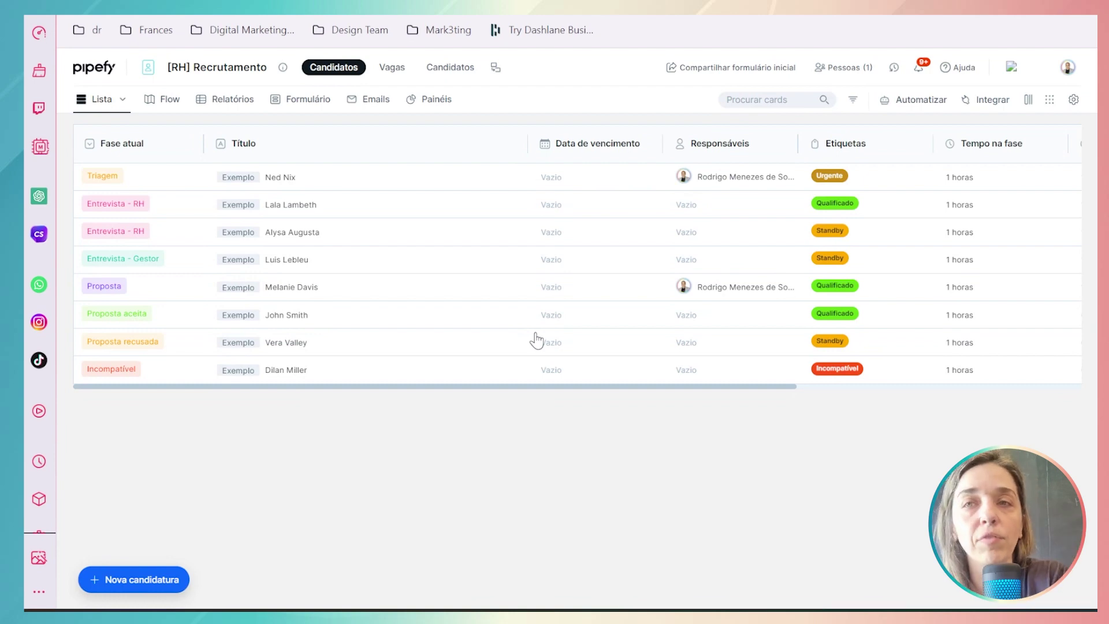
# Filter the candidate cards by the Urgente label, and clear that filter after viewing the list.
pyautogui.click(853, 100)
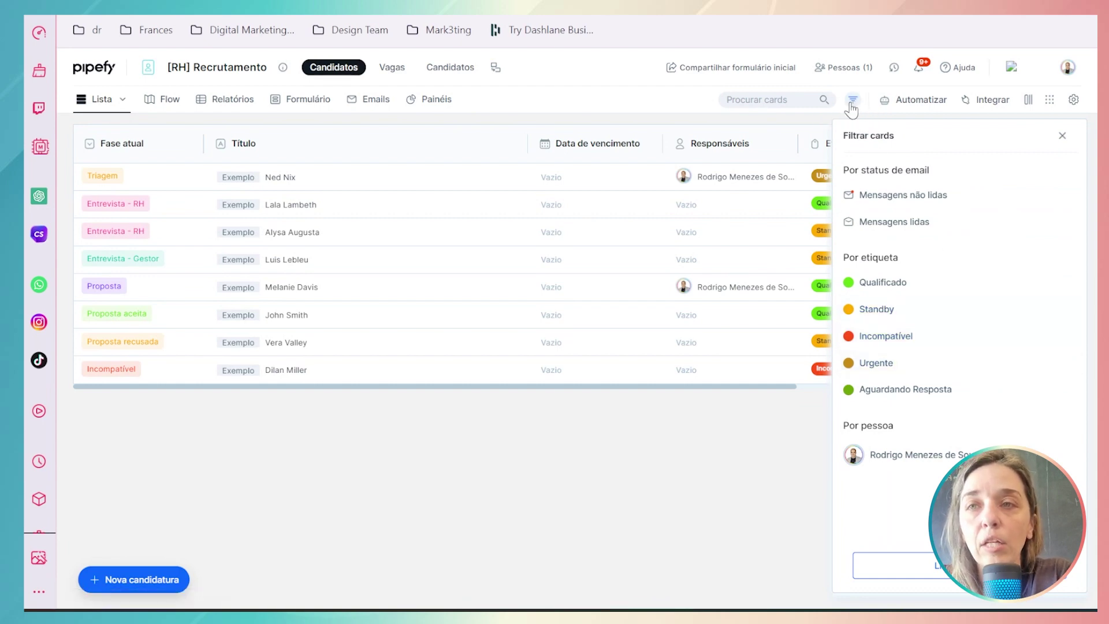
pyautogui.click(949, 368)
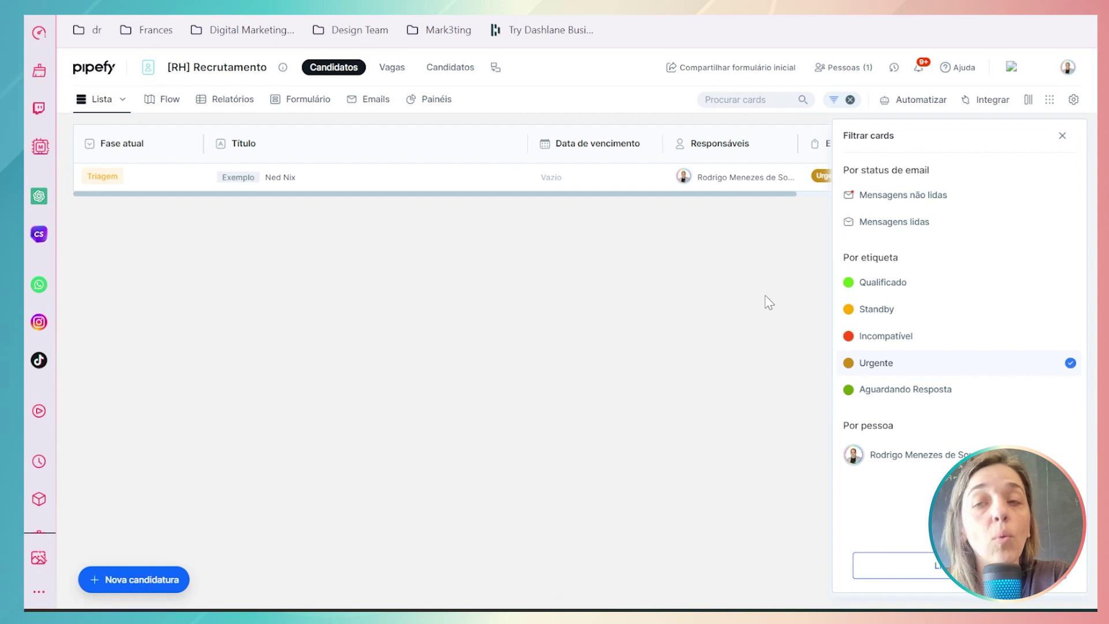
pyautogui.click(973, 364)
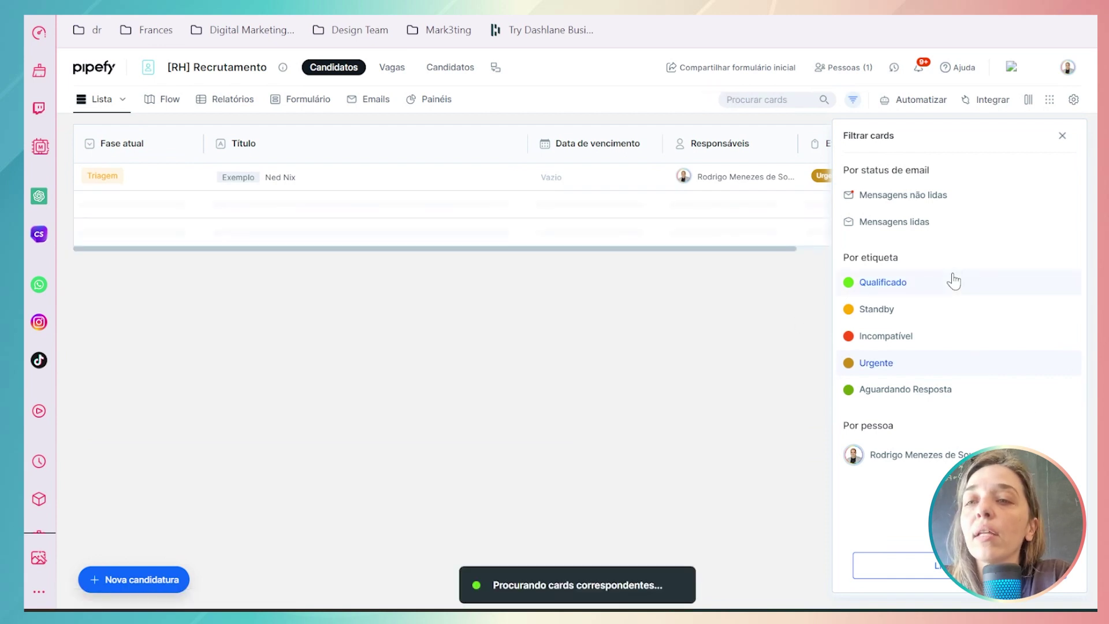
# Filter the cards by the Qualificado label, switch the filter to Incompatível only, and close the filter options.
pyautogui.click(963, 290)
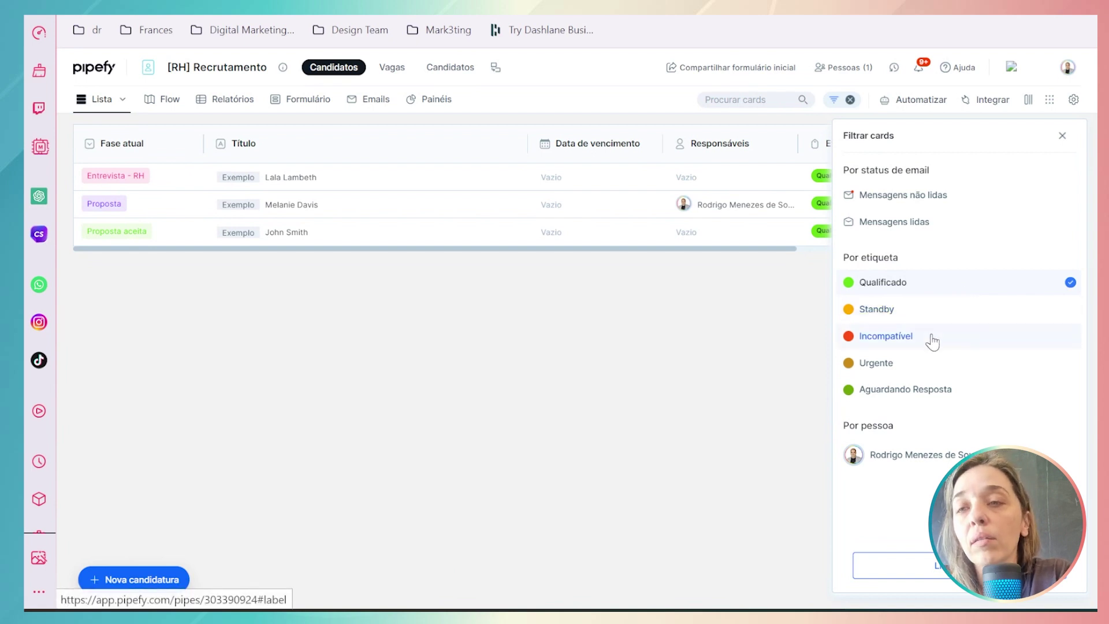
pyautogui.click(933, 342)
pyautogui.click(961, 283)
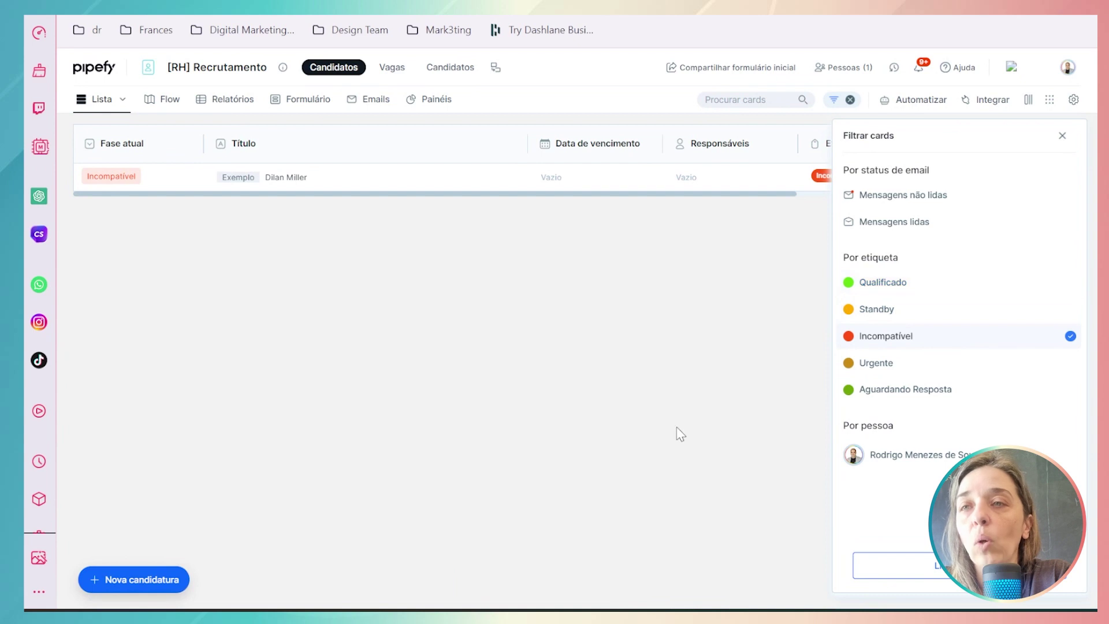
pyautogui.click(1062, 136)
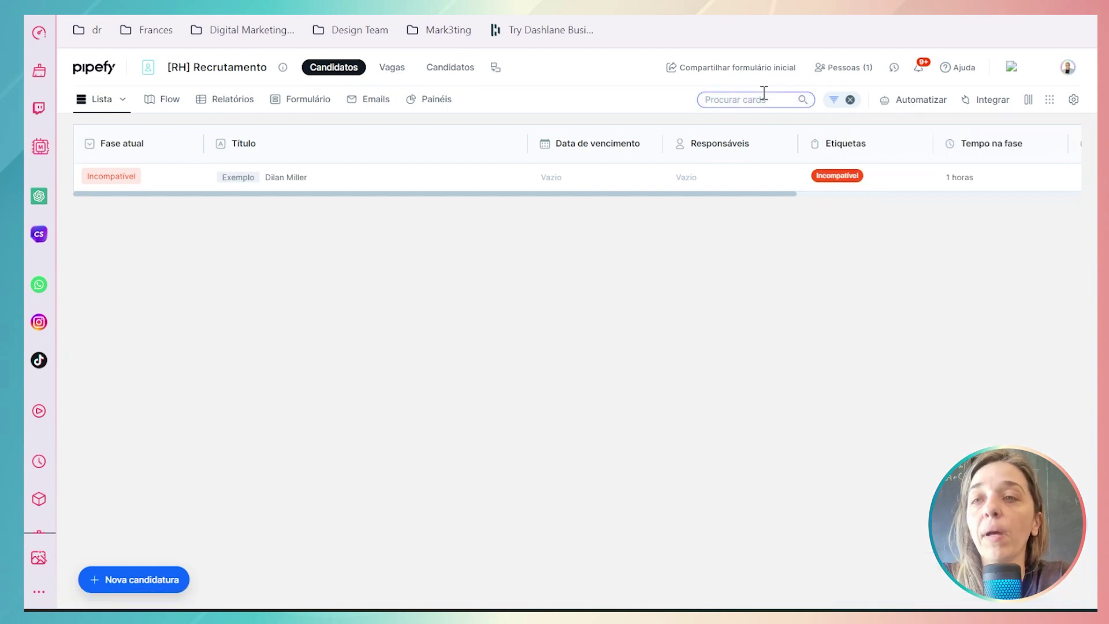